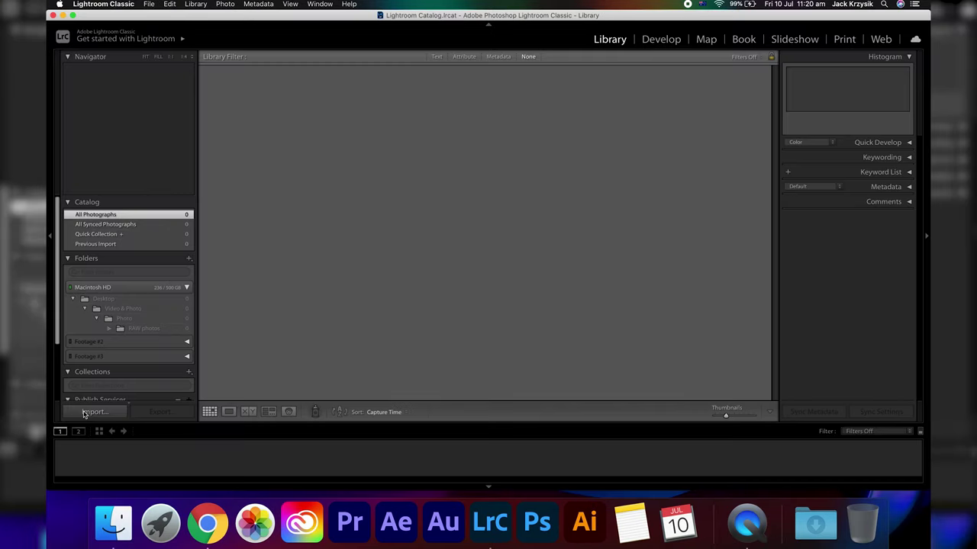
Step: Import the photo from the Desktop > Video & Photo > Photo folder
click(95, 412)
click(96, 100)
click(98, 162)
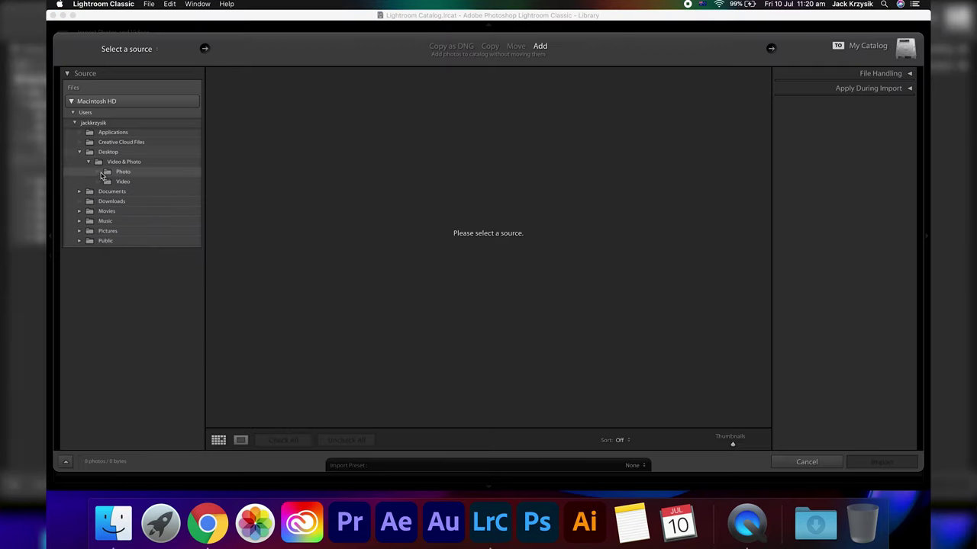
click(107, 172)
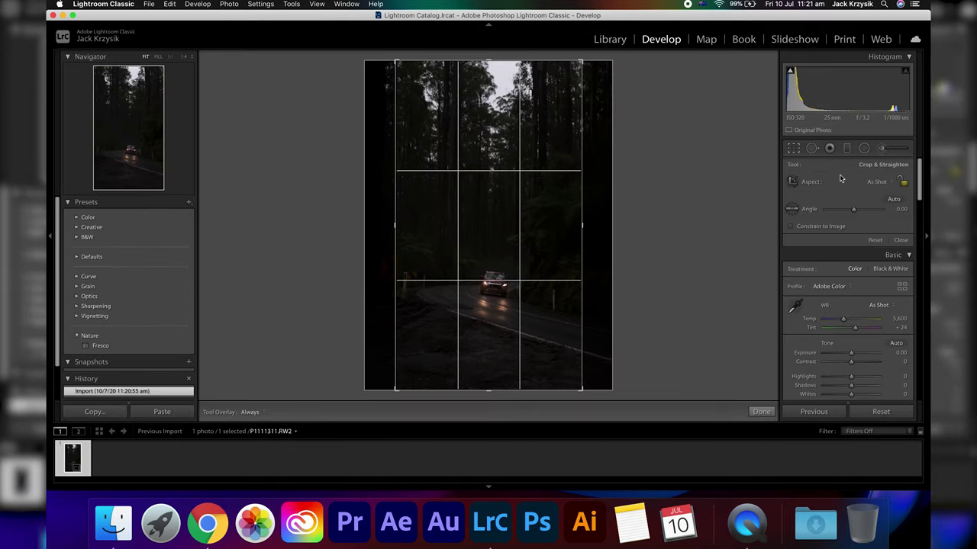
Step: Crop to 4x5 around the road and car, then set exposure +0.90 and shadows +72
click(877, 181)
click(878, 220)
mouse_move(458, 290)
mouse_down()
mouse_move(432, 306)
mouse_move(440, 297)
mouse_up()
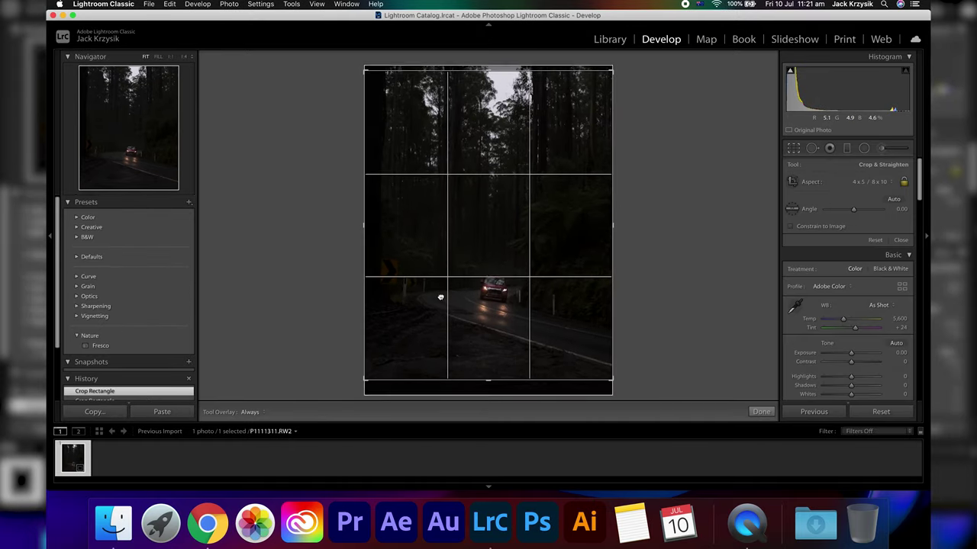
key(Return)
drag(851, 261, 855, 261)
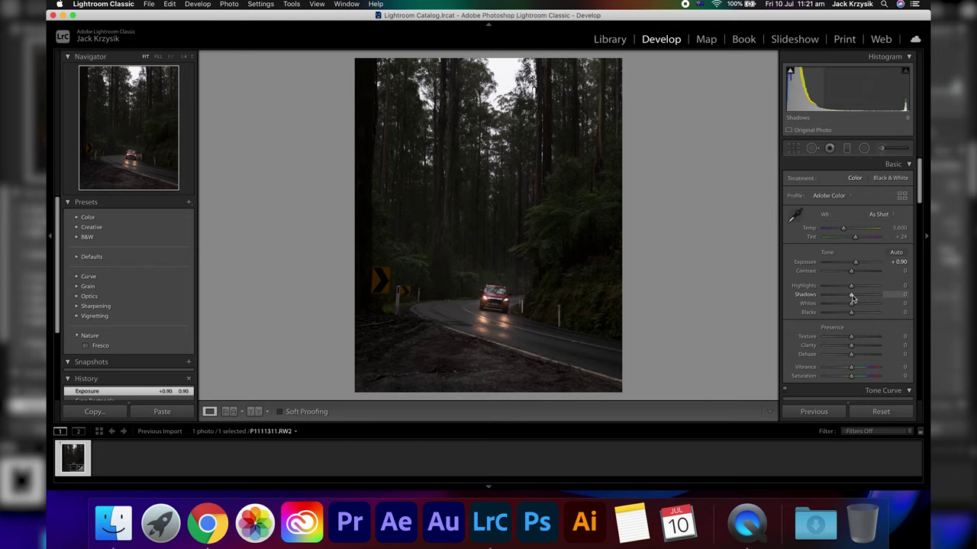
mouse_move(852, 296)
mouse_down()
mouse_move(867, 296)
mouse_move(842, 285)
mouse_move(870, 295)
mouse_up()
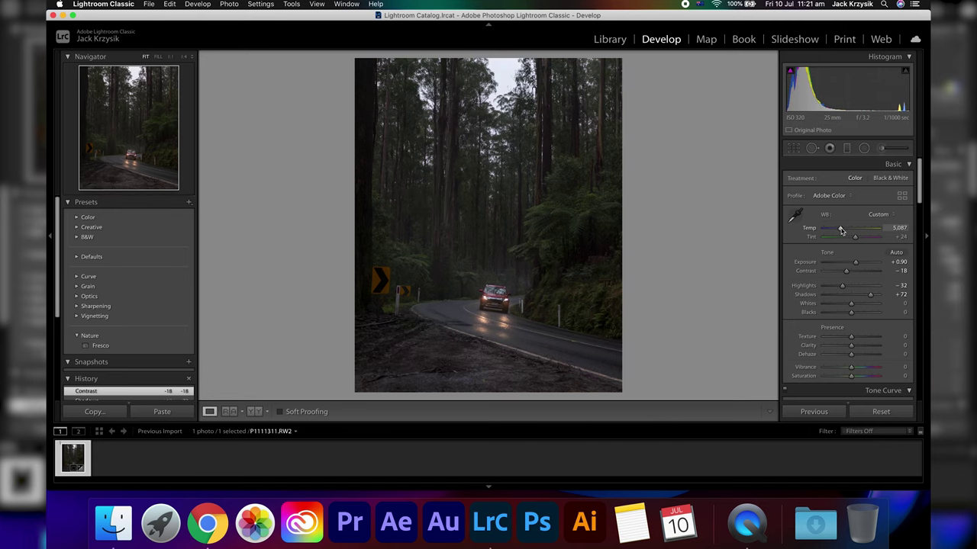
Step: Shape a custom tone curve with a brighter midtone point, lowered top end and lifted black point
scroll(842, 231, down, 10)
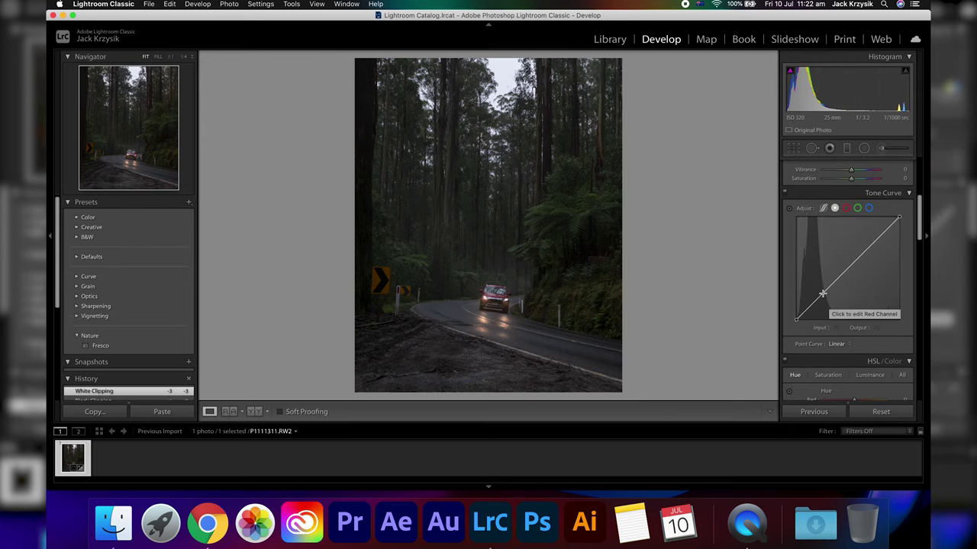
drag(827, 287, 828, 300)
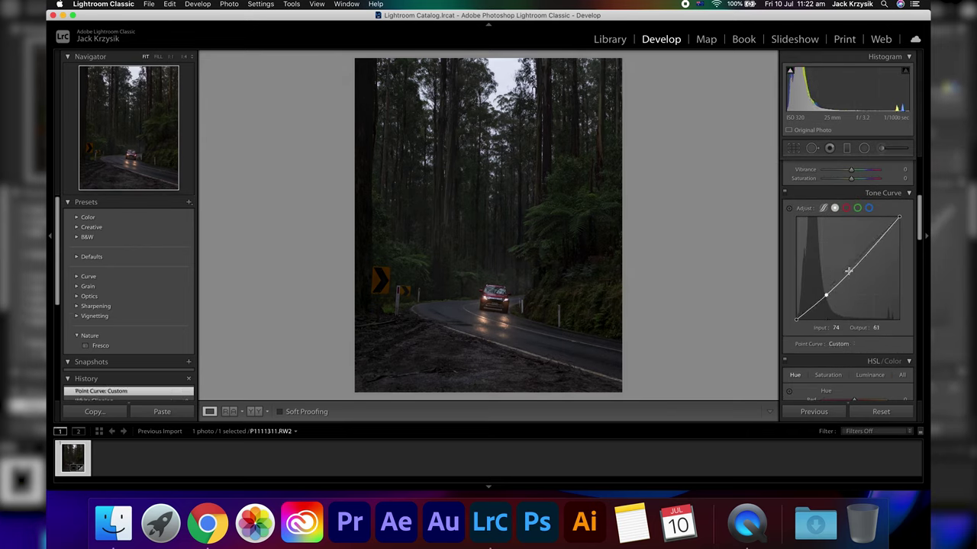
mouse_move(868, 257)
mouse_down()
mouse_move(859, 242)
mouse_move(867, 251)
mouse_up()
drag(901, 222, 908, 223)
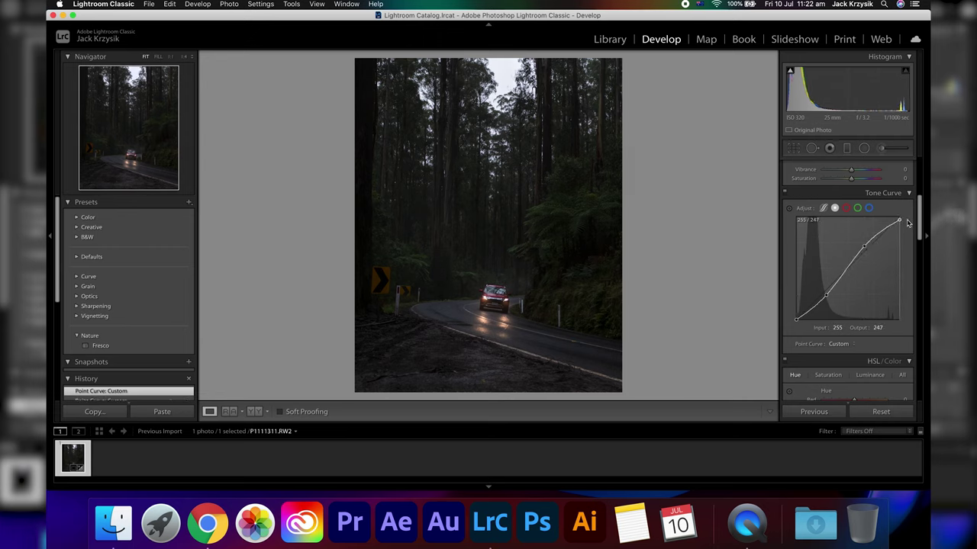
drag(796, 319, 796, 327)
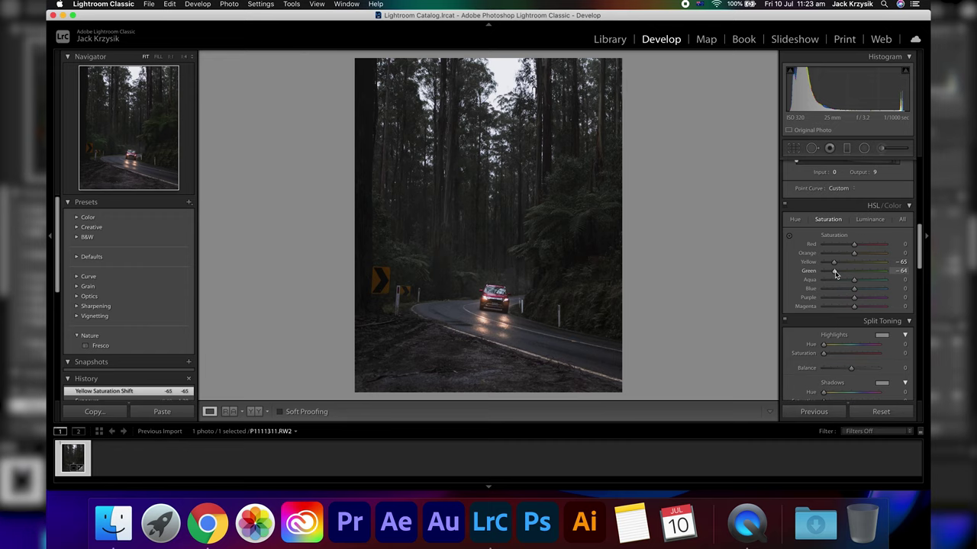
Step: Desaturate purple and magenta to −100, shift the red hue to −18, and move the green hue
drag(854, 297, 770, 329)
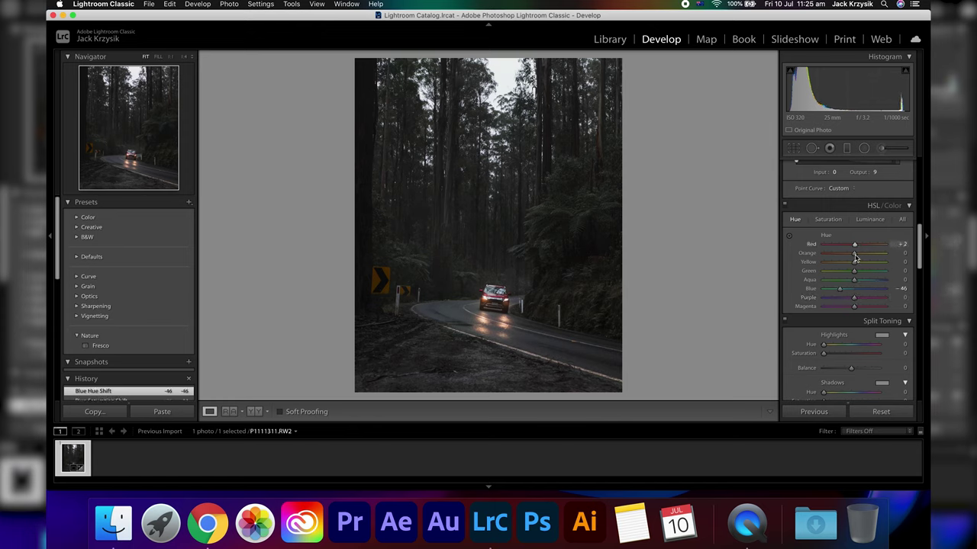
drag(843, 249, 854, 258)
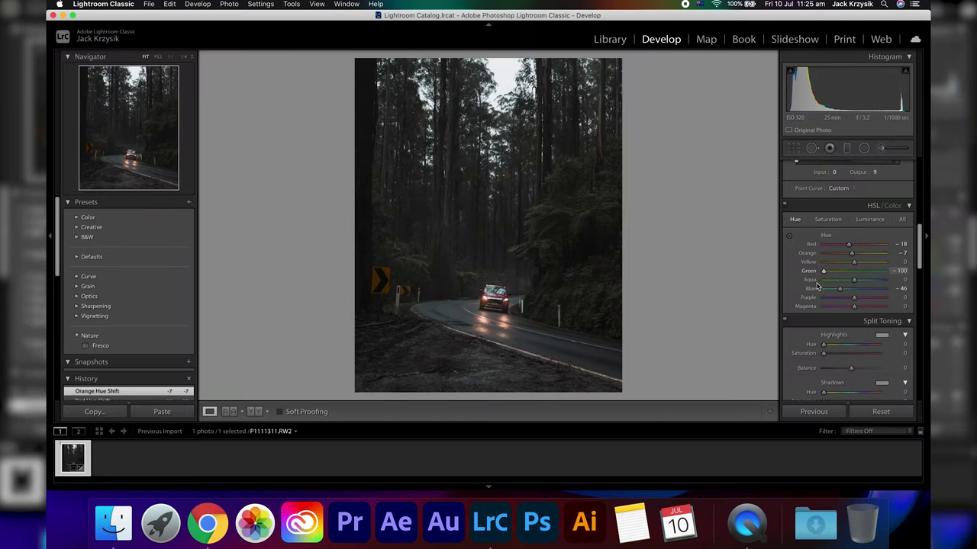
drag(897, 280, 829, 282)
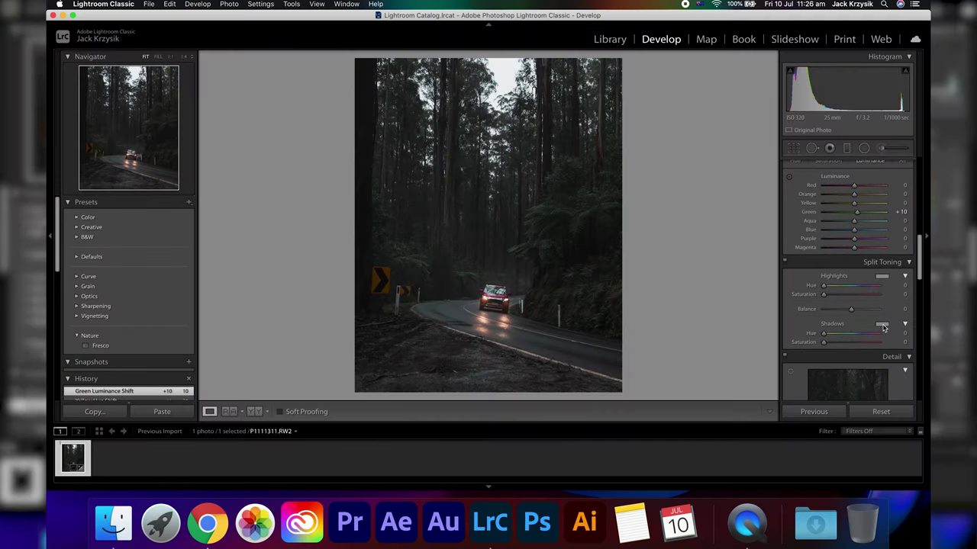
Step: Give the shadows a faint green split tone, then toggle split toning to compare
click(882, 327)
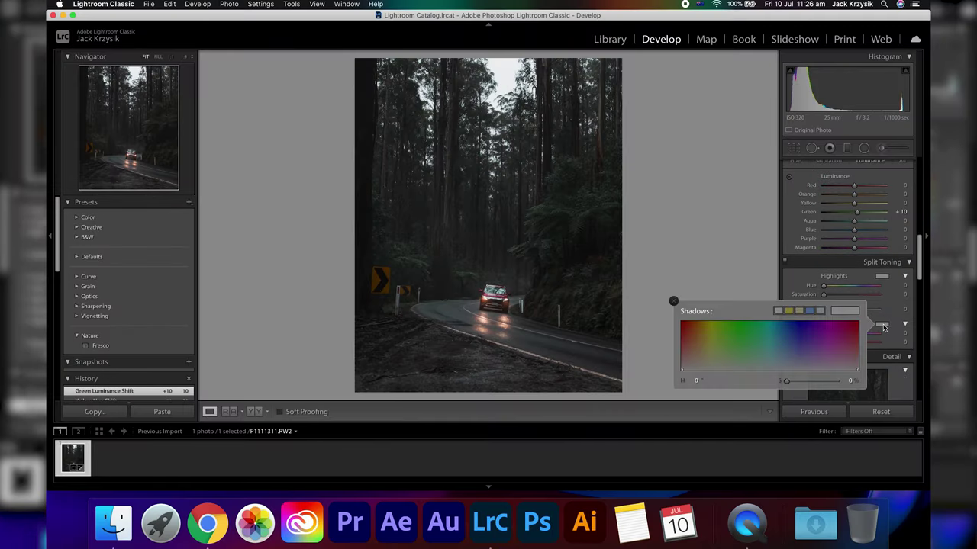
click(744, 334)
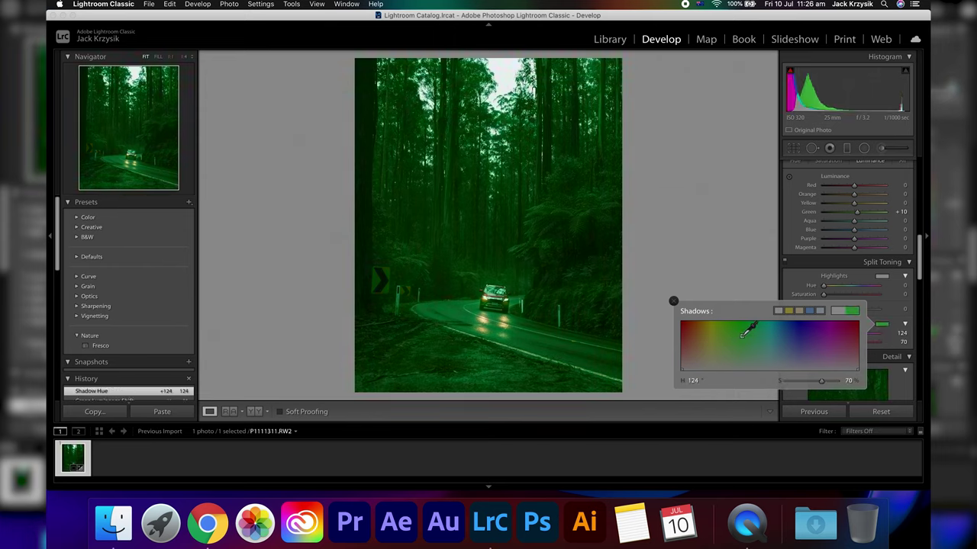
click(674, 302)
click(828, 343)
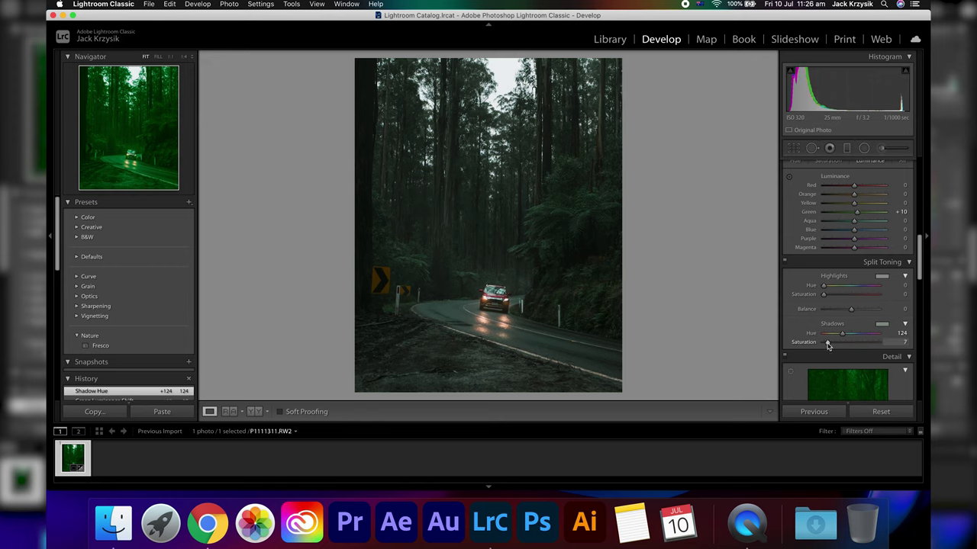
click(785, 263)
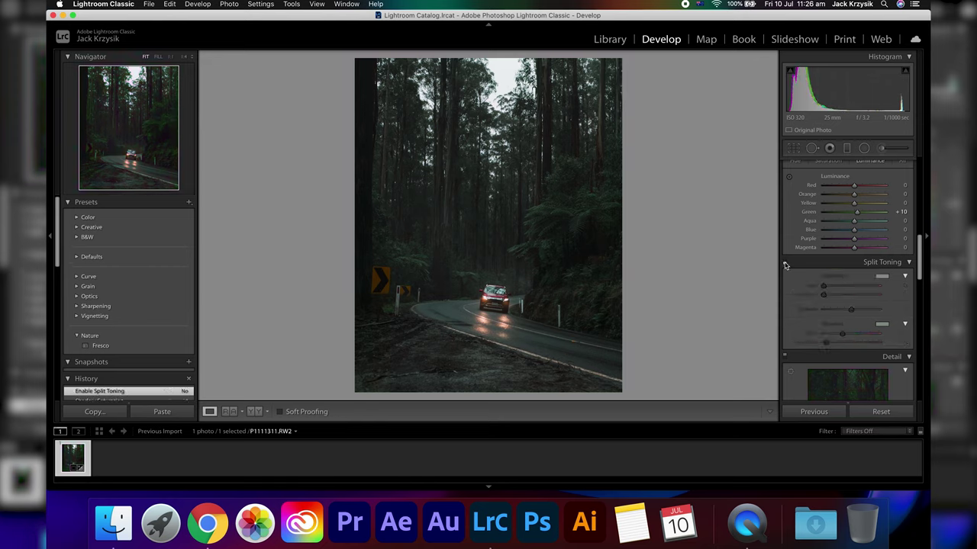
click(785, 264)
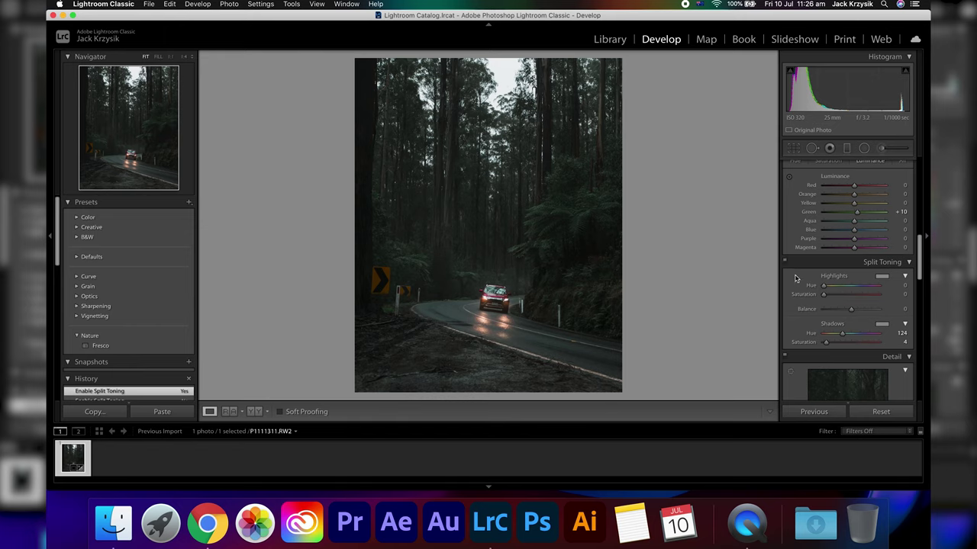
Step: Set the calibration green and blue primary hues to +30 and +21, undoing one change
scroll(809, 311, down, 5)
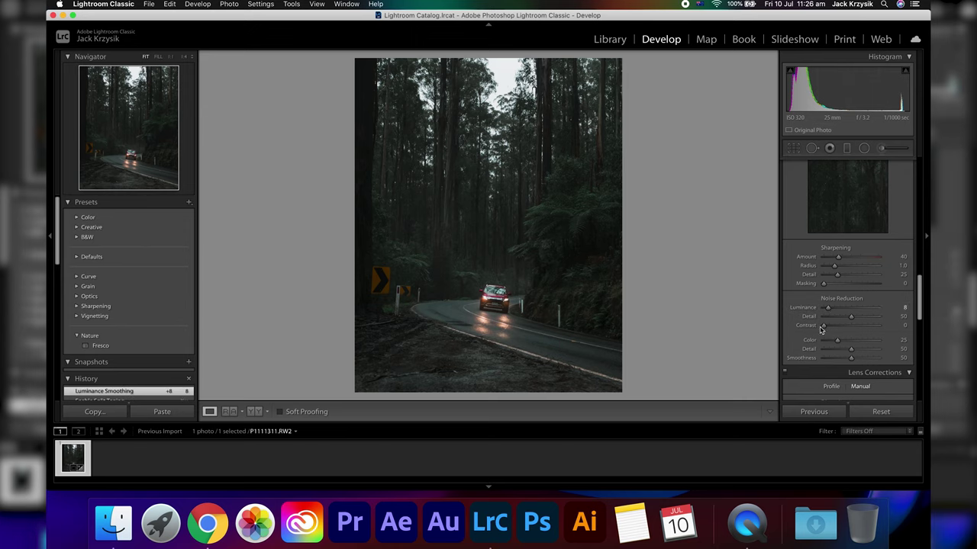
scroll(822, 329, down, 10)
drag(853, 348, 856, 381)
key(super+z)
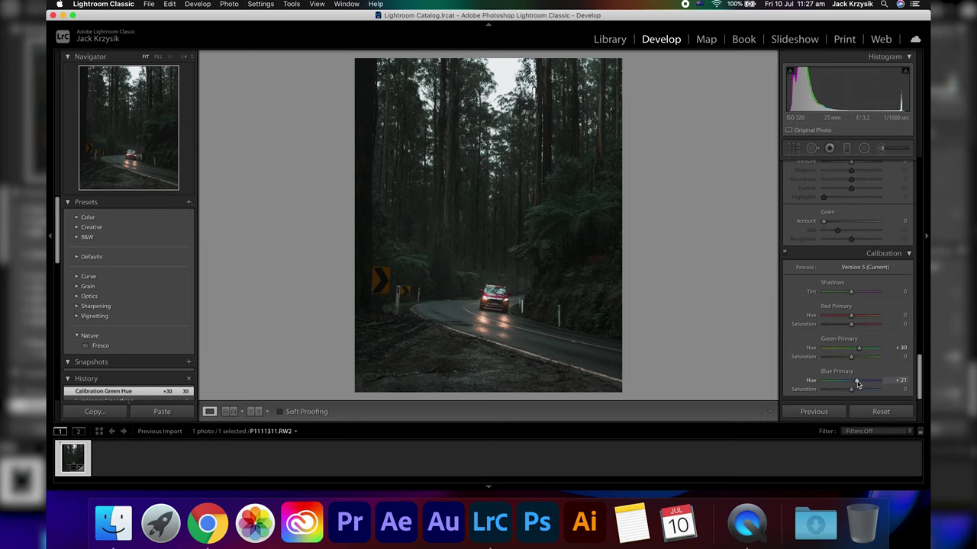
drag(851, 315, 845, 328)
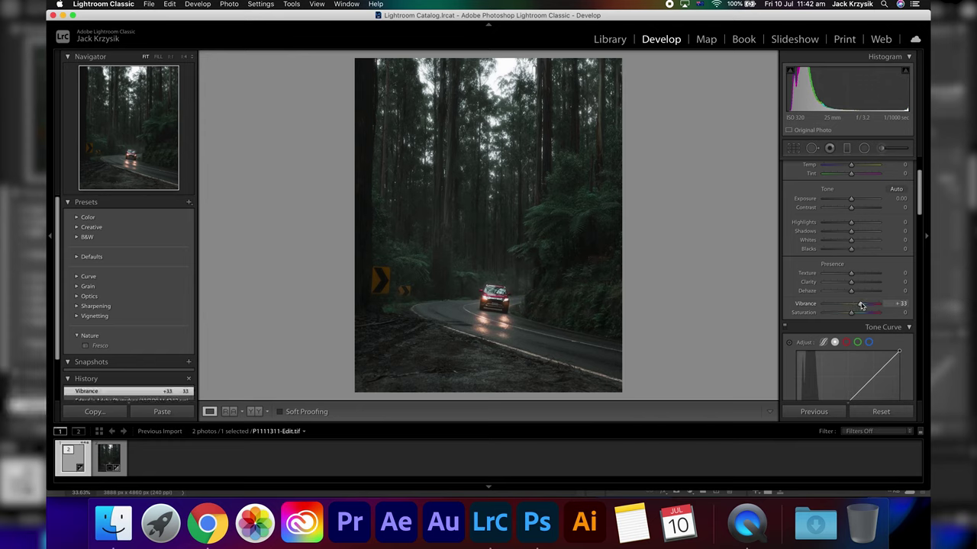
Step: Add a −32 post-crop vignette and a graduated filter limited by a Luminance range mask
scroll(847, 290, down, 15)
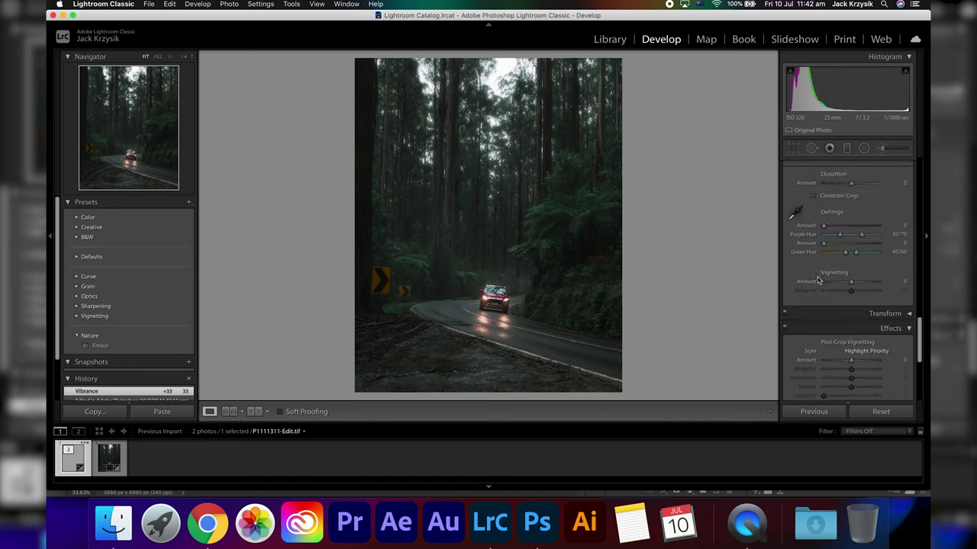
drag(851, 317, 847, 319)
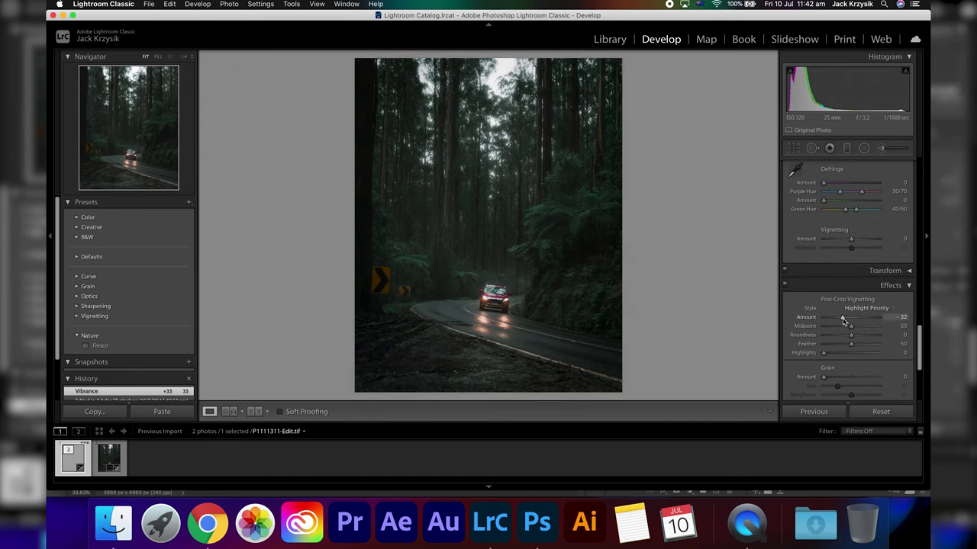
key(m)
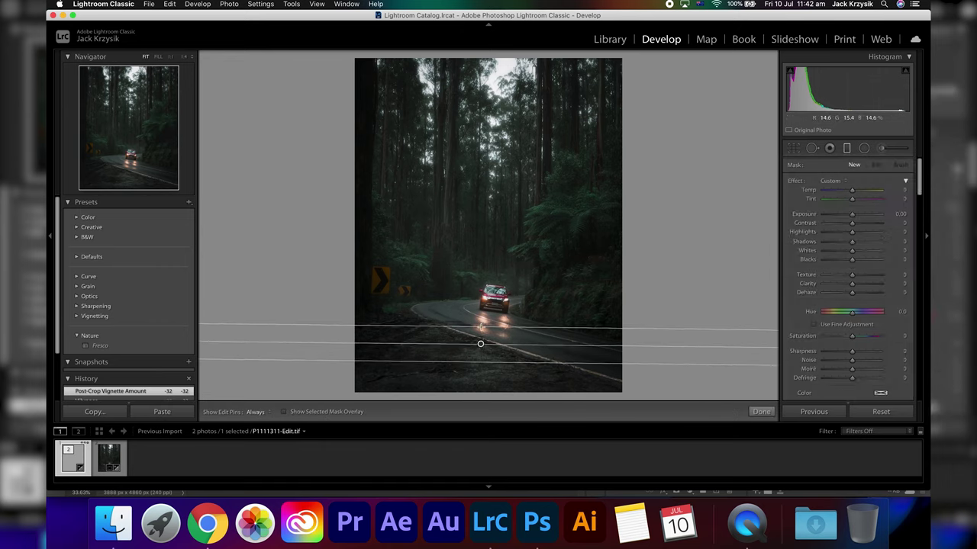
scroll(846, 229, down, 3)
click(855, 357)
click(859, 381)
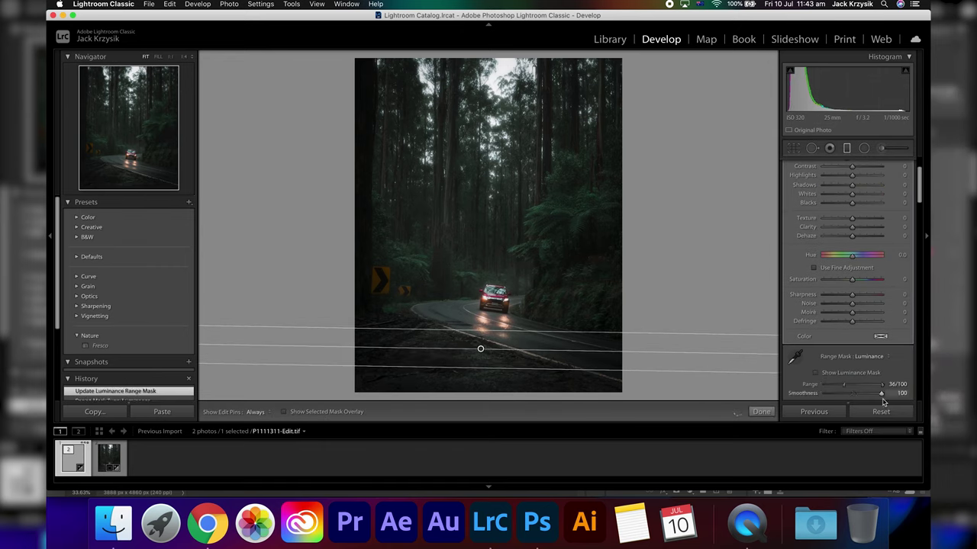